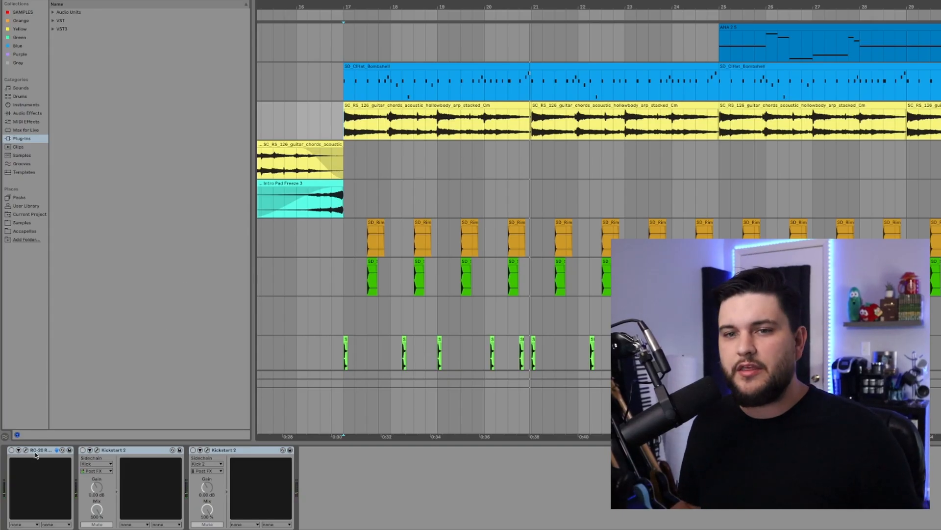
Enable RC-20 Retro Color on the guitar loop track with its window open and audition the guitar clip.
{"action": "left_click", "coordinate": [35, 451]}
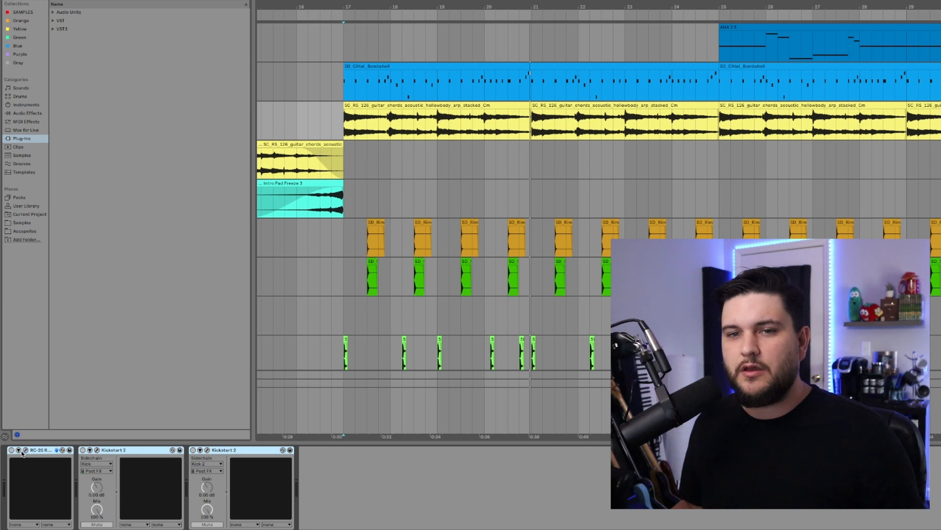
{"action": "left_click", "coordinate": [25, 450]}
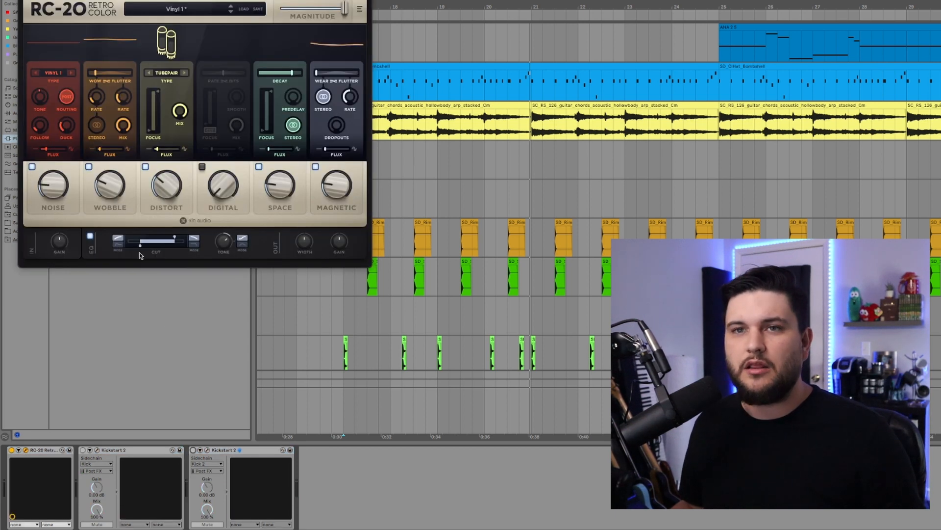
{"action": "left_click", "coordinate": [401, 105]}
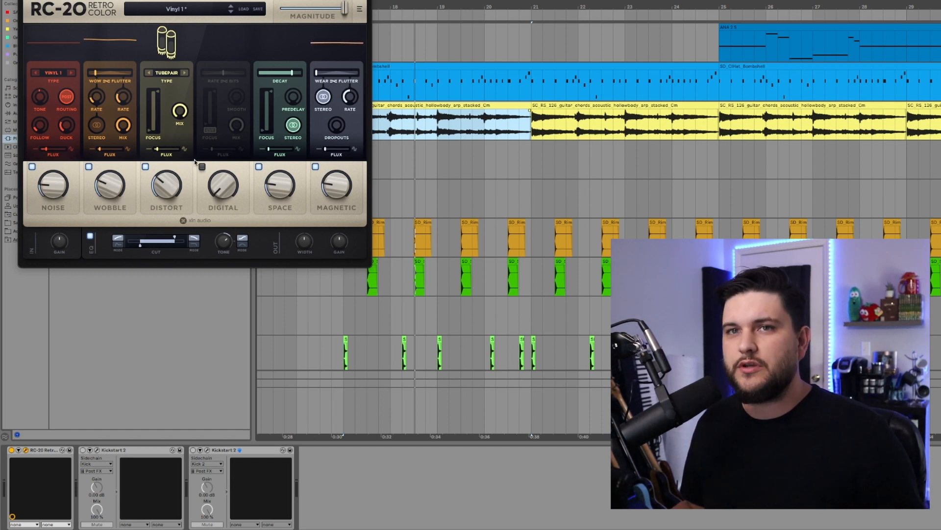
{"action": "key", "text": "space"}
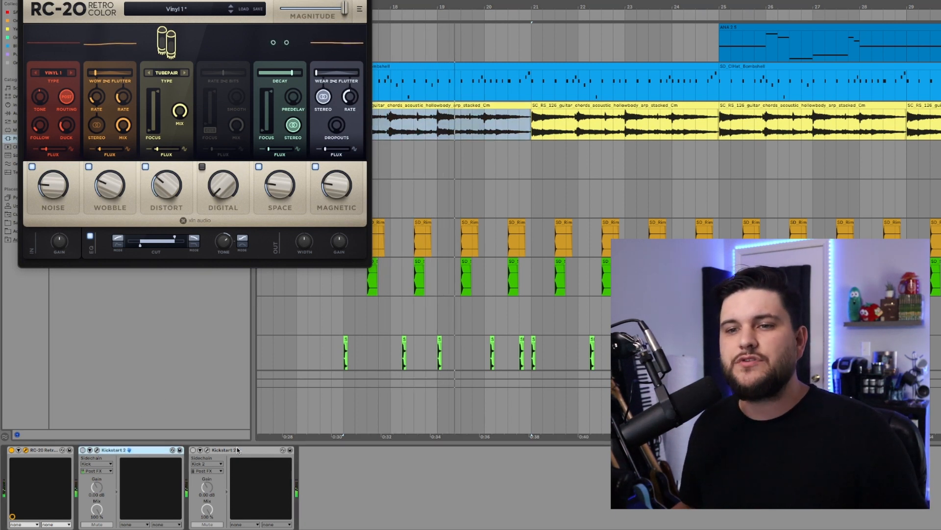
Enable the Kickstart 2 sidechain devices in the guitar loop track's effect chain.
{"action": "left_click", "coordinate": [147, 451]}
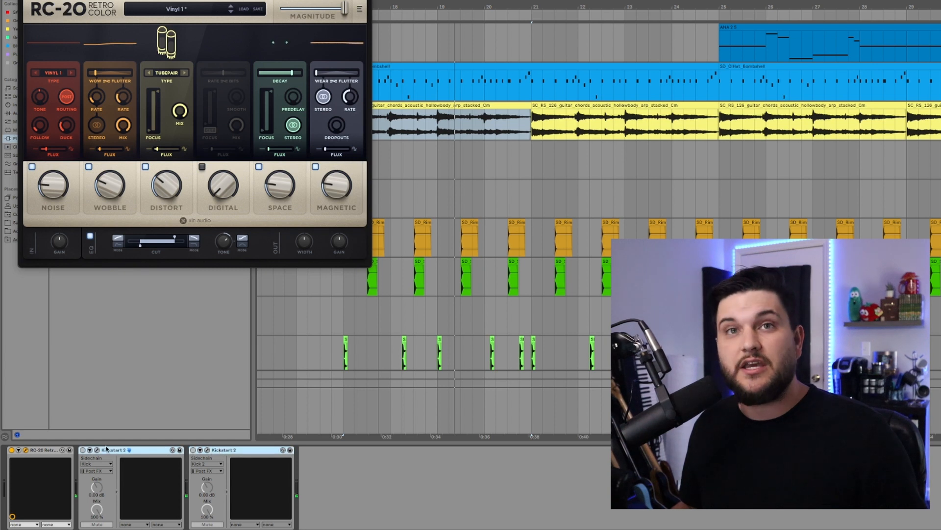
{"action": "left_click", "coordinate": [81, 450]}
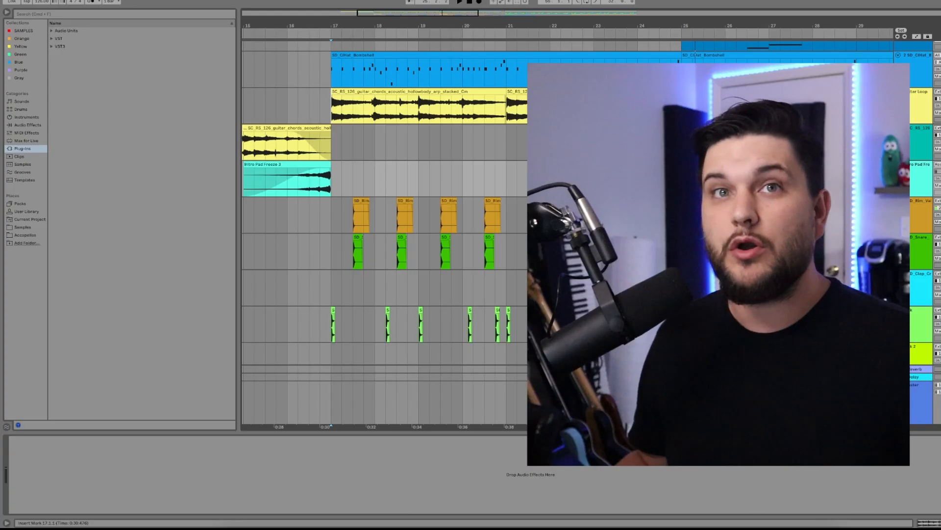
Play the arrangement briefly from just before the first SD_Rim_Valor clip to hear the rim hit.
{"action": "left_click", "coordinate": [345, 212]}
{"action": "key", "text": "space"}
{"action": "key", "text": "space"}
Open the first SD_Rim_Valor clip and turn on Warp in its audio settings.
{"action": "double_click", "coordinate": [361, 211]}
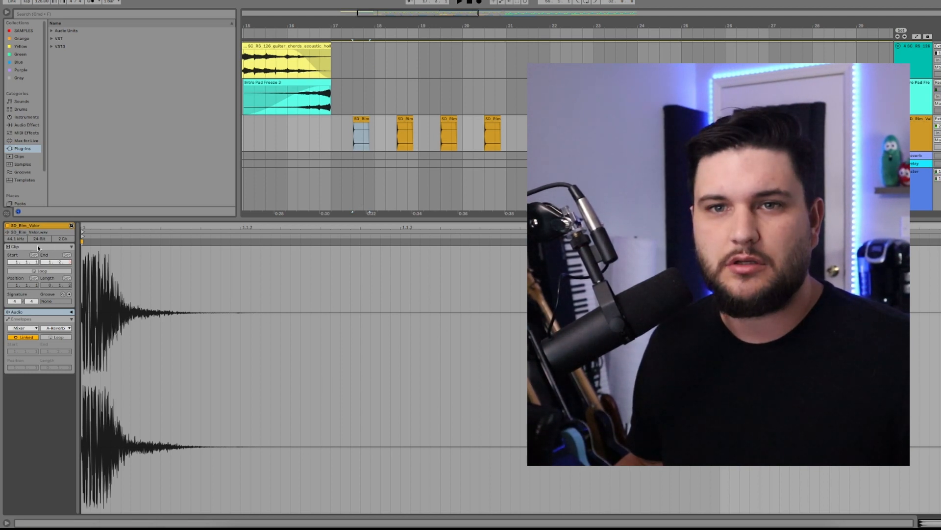
{"action": "left_click", "coordinate": [72, 312]}
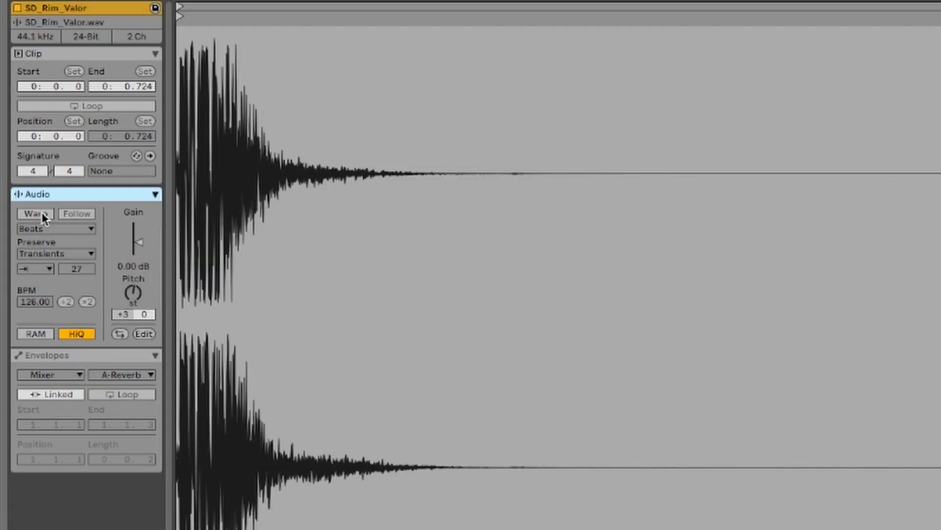
{"action": "left_click", "coordinate": [42, 212]}
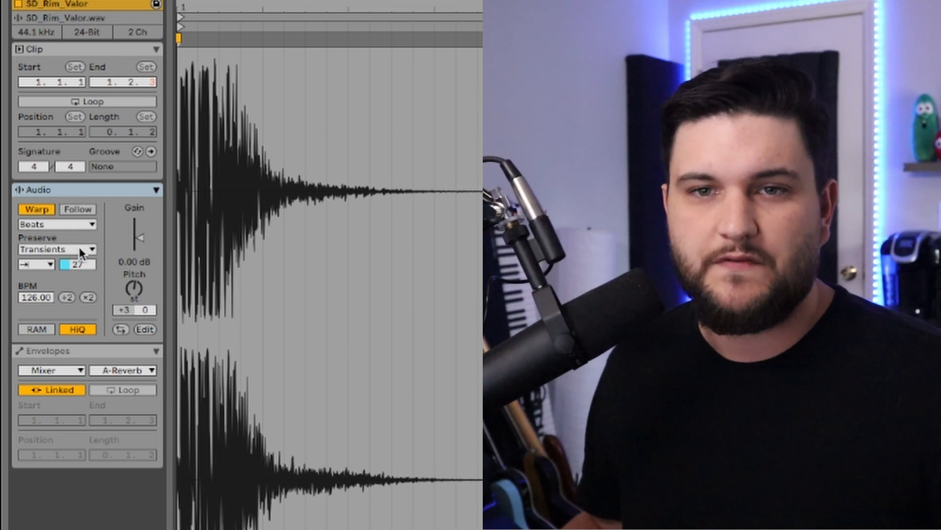
Set the rim clip's transient loop mode to off, then raise its transient envelope to 100 and lower it again.
{"action": "left_click", "coordinate": [49, 265]}
{"action": "left_click", "coordinate": [39, 277]}
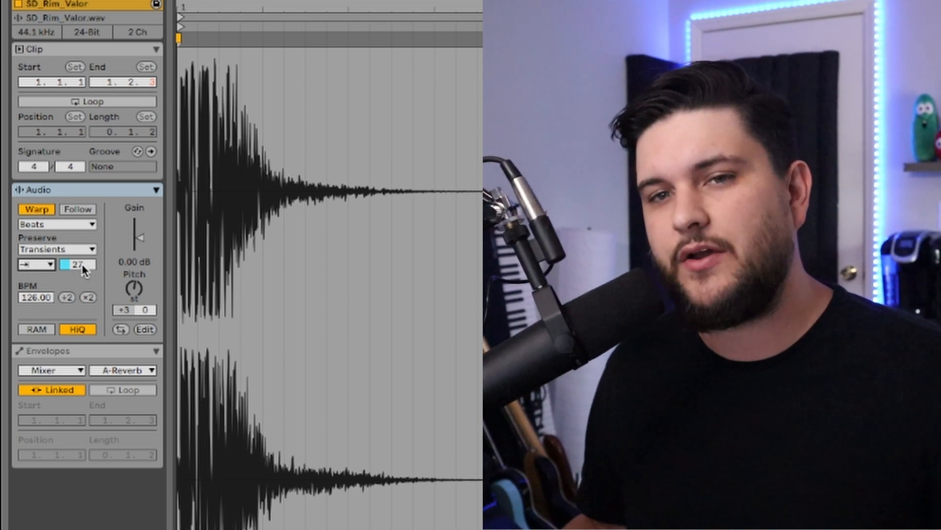
{"action": "left_click_drag", "start_coordinate": [81, 264], "coordinate": [82, 240]}
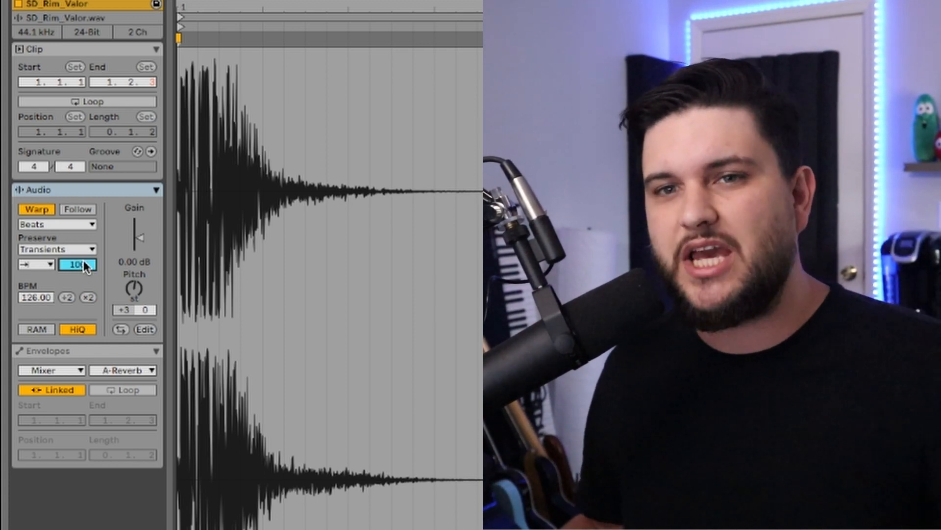
{"action": "left_click_drag", "start_coordinate": [84, 267], "coordinate": [84, 306]}
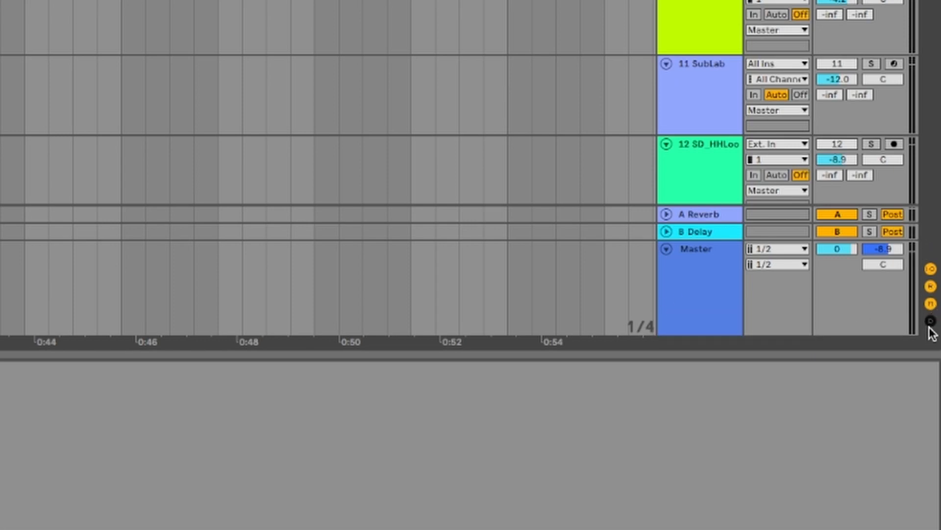
Show the track delay settings and select the SD_Snare track's delay value.
{"action": "left_click", "coordinate": [930, 320]}
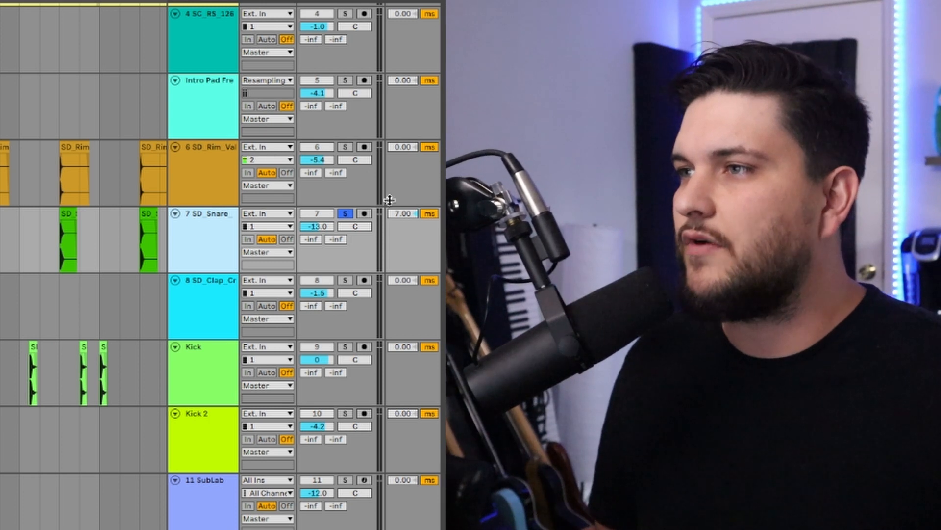
{"action": "double_click", "coordinate": [400, 214]}
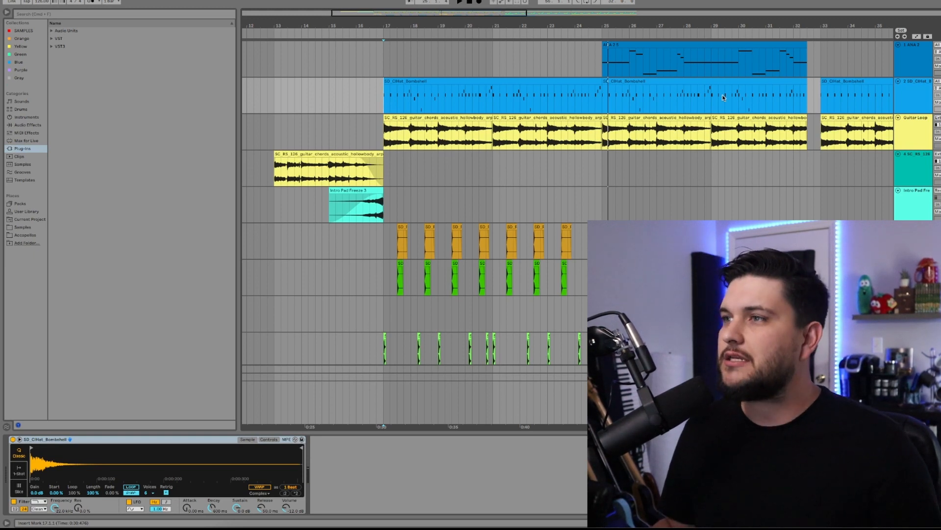
Focus on the percussion tracks around bar 17 and audition the first SD_Perc_Triumph clip.
{"action": "scroll", "coordinate": [893, 127], "scroll_direction": "left", "scroll_amount": 1}
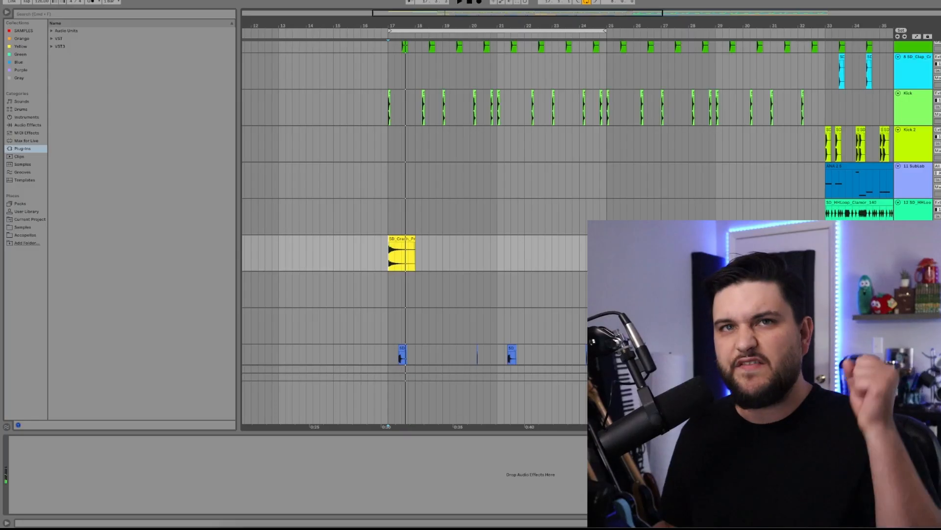
{"action": "scroll", "coordinate": [495, 268], "scroll_direction": "down", "scroll_amount": 3}
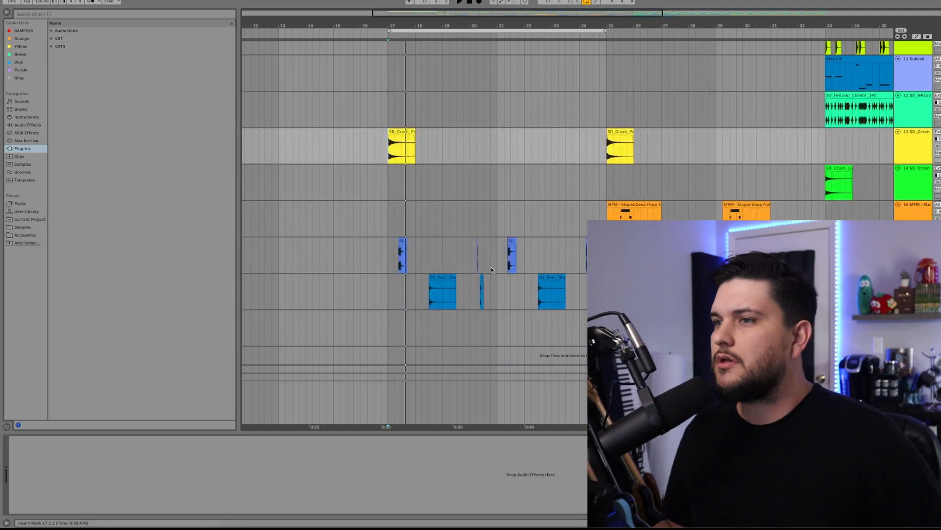
{"action": "left_click_drag", "start_coordinate": [397, 14], "coordinate": [403, 33]}
{"action": "left_click", "coordinate": [456, 290]}
{"action": "left_click", "coordinate": [453, 256]}
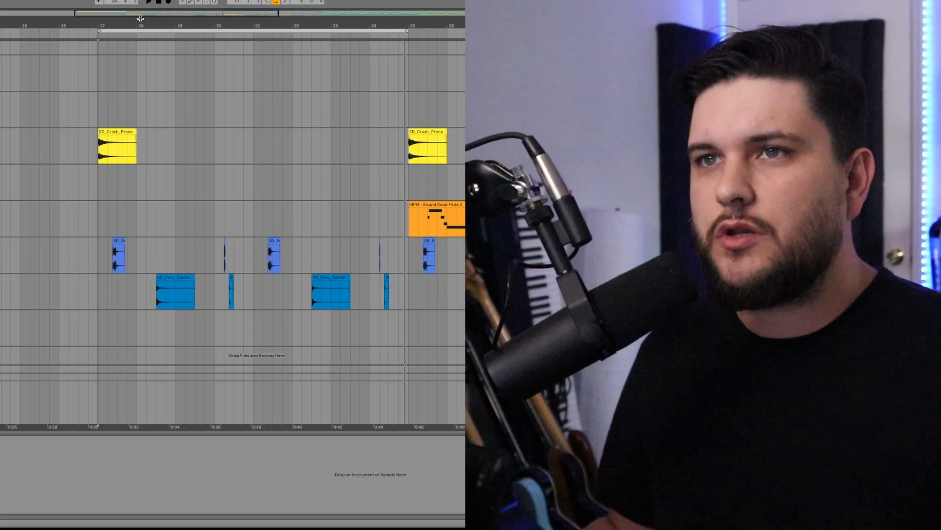
{"action": "left_click_drag", "start_coordinate": [141, 15], "coordinate": [128, 28]}
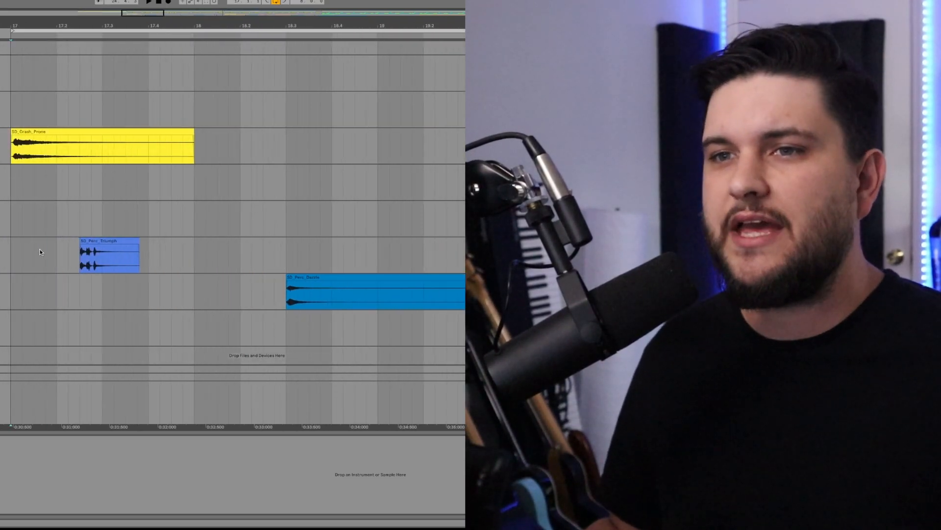
{"action": "left_click", "coordinate": [67, 254]}
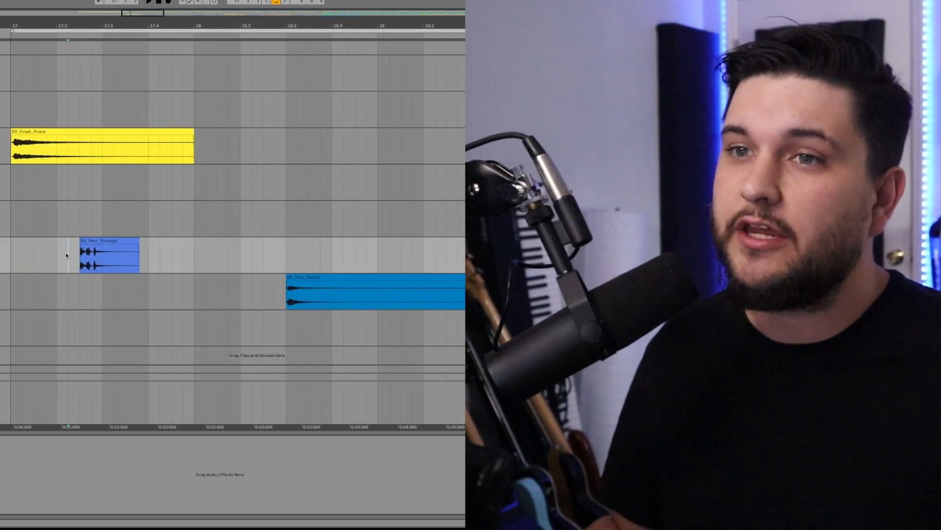
{"action": "key", "text": "space"}
{"action": "key", "text": "space"}
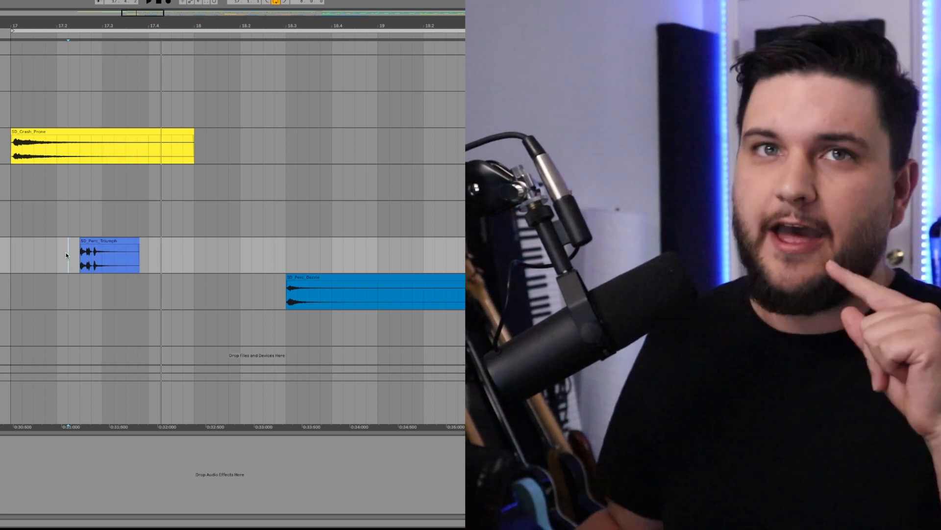
Replay the SD_Perc_Triumph hit from an earlier point in bar 17, continuing into the percussion that follows.
{"action": "left_click", "coordinate": [50, 255]}
{"action": "key", "text": "space"}
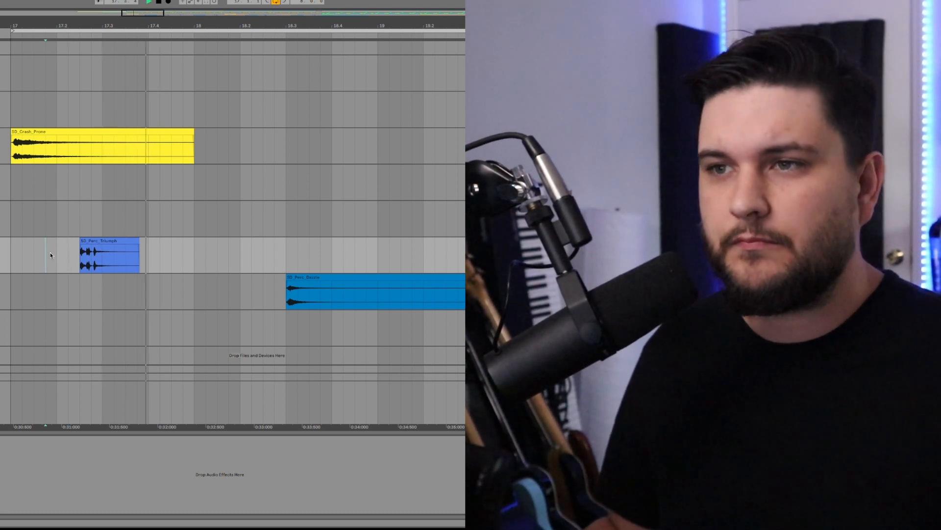
{"action": "key", "text": "space"}
{"action": "scroll", "coordinate": [273, 273], "scroll_direction": "right", "scroll_amount": 1}
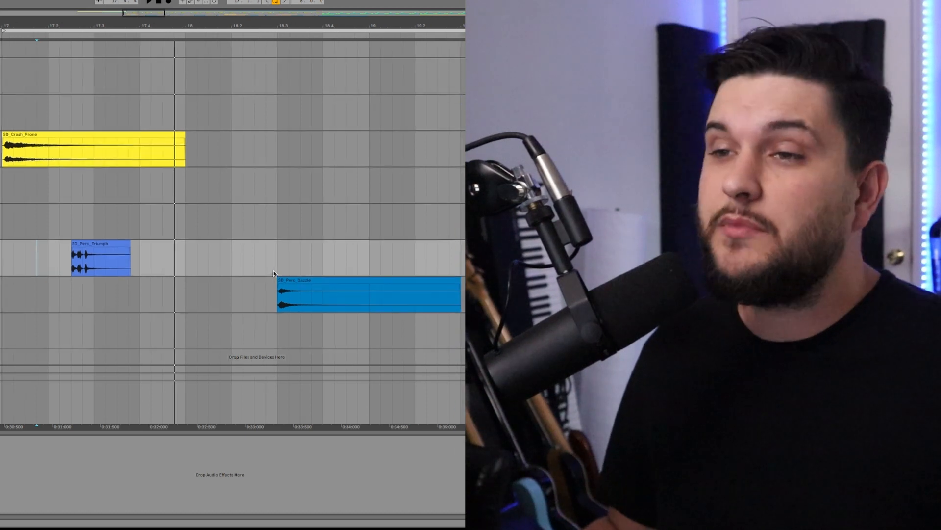
{"action": "scroll", "coordinate": [274, 273], "scroll_direction": "right", "scroll_amount": 1}
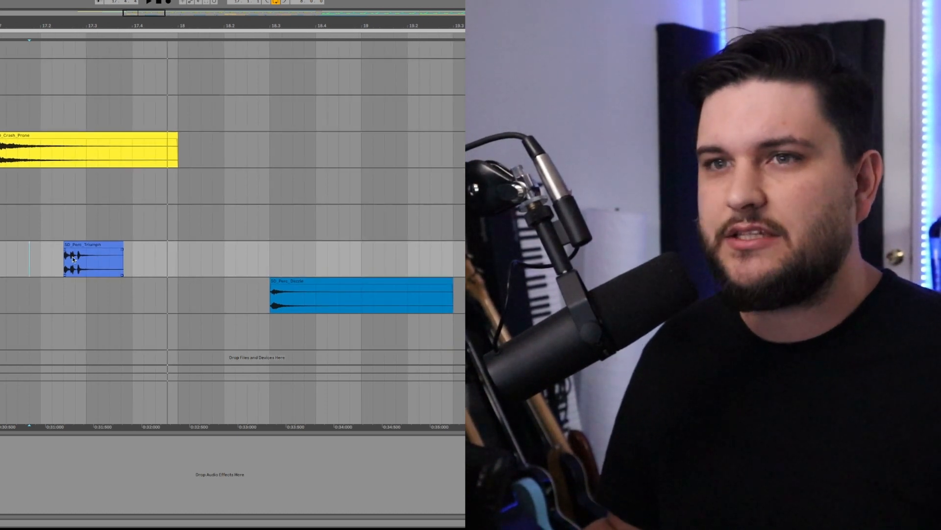
{"action": "left_click", "coordinate": [46, 257]}
{"action": "key", "text": "space"}
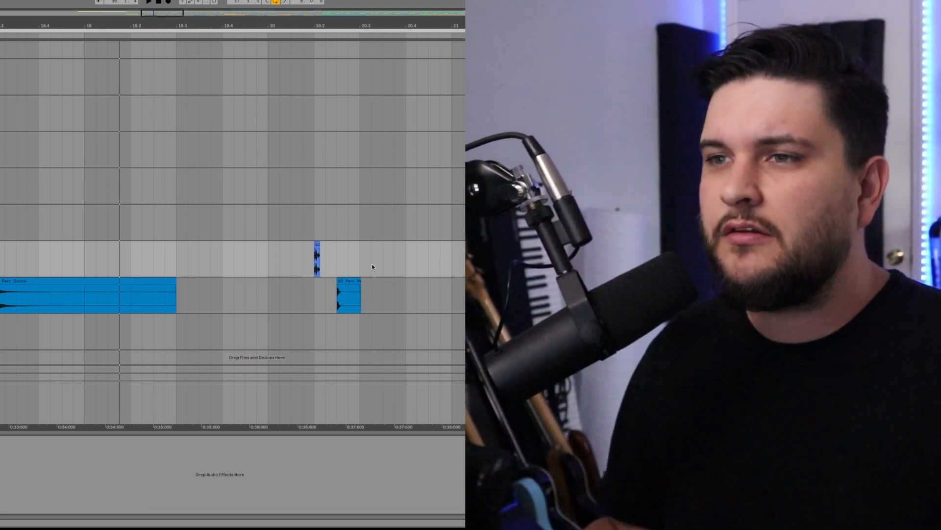
Audition the two short percussion hits in bar 20, starting playback from bar 19.
{"action": "left_click", "coordinate": [296, 260]}
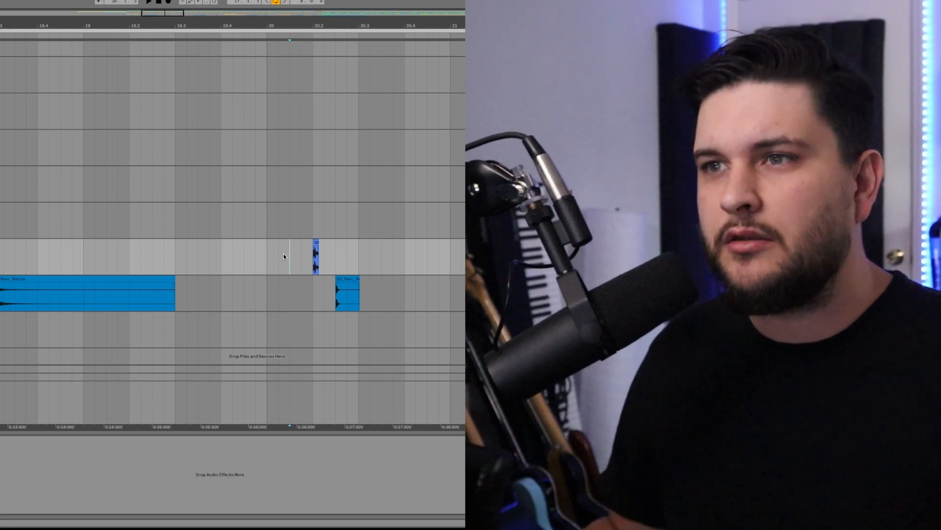
{"action": "left_click", "coordinate": [198, 252]}
{"action": "key", "text": "space"}
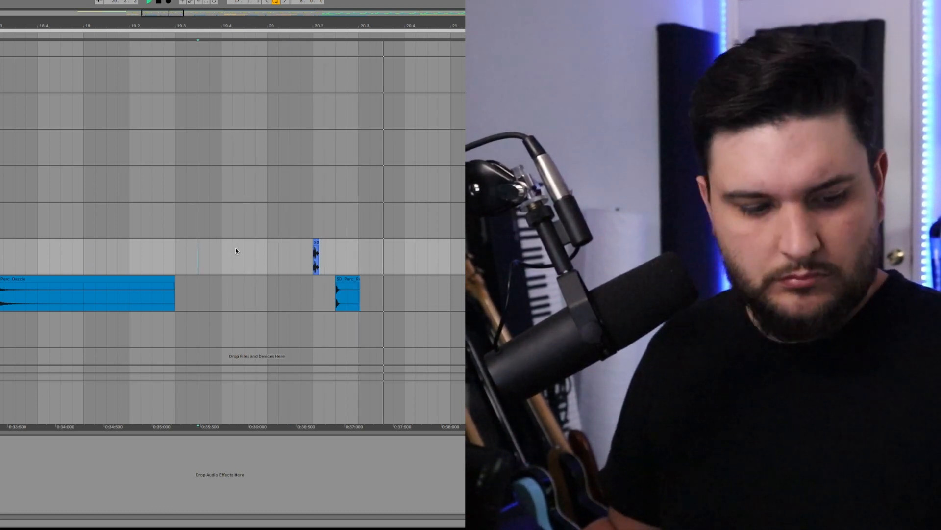
{"action": "key", "text": "space"}
{"action": "key", "text": "space"}
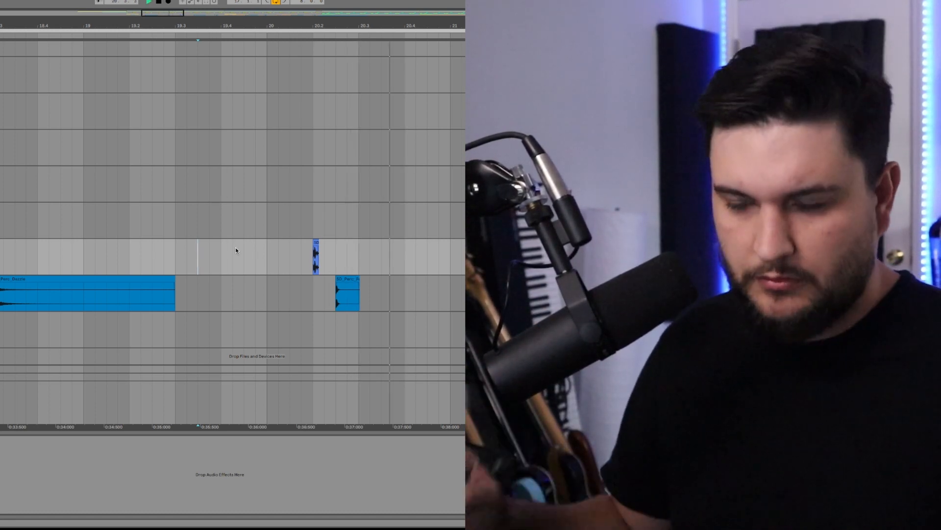
{"action": "key", "text": "space"}
{"action": "scroll", "coordinate": [239, 248], "scroll_direction": "right", "scroll_amount": 1}
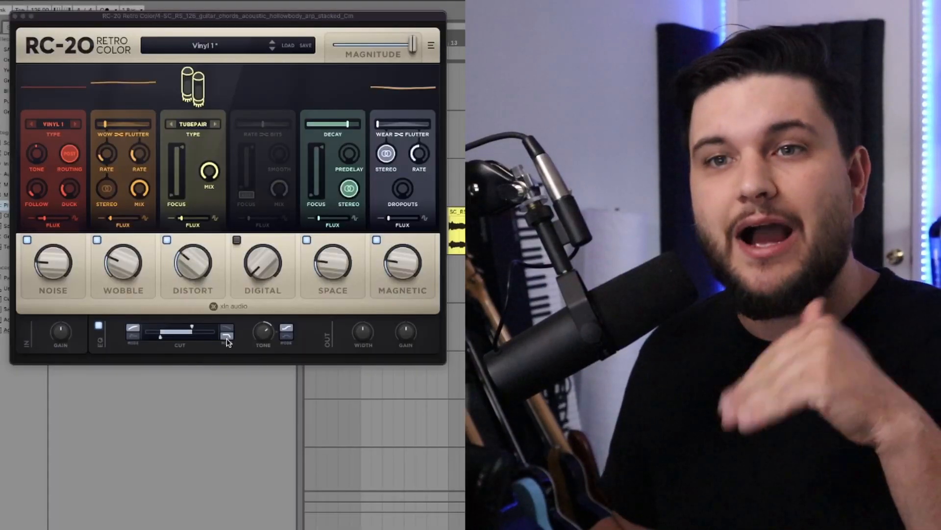
Adjust the high-cut point in the EQ of RC-20 Retro Color on the intro guitar track.
{"action": "left_click", "coordinate": [191, 328]}
{"action": "left_click_drag", "start_coordinate": [190, 327], "coordinate": [191, 326]}
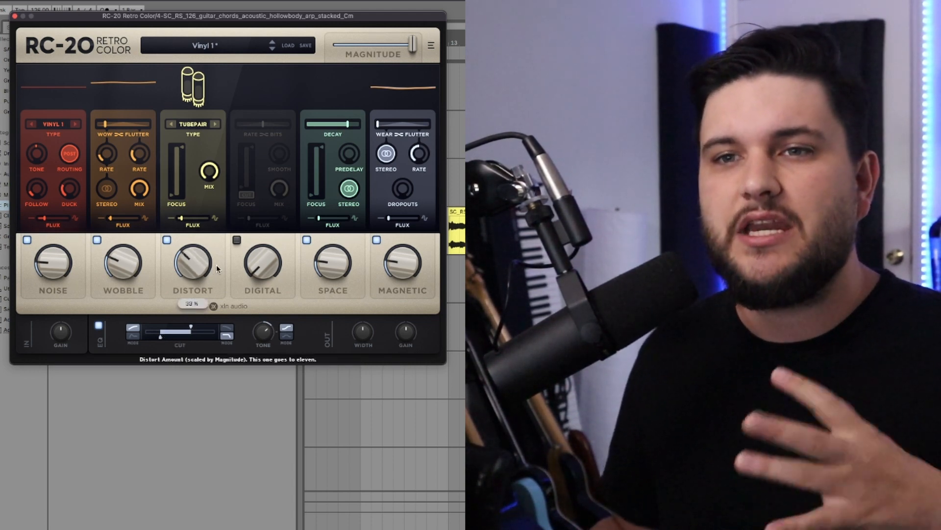
{"action": "left_click", "coordinate": [254, 143]}
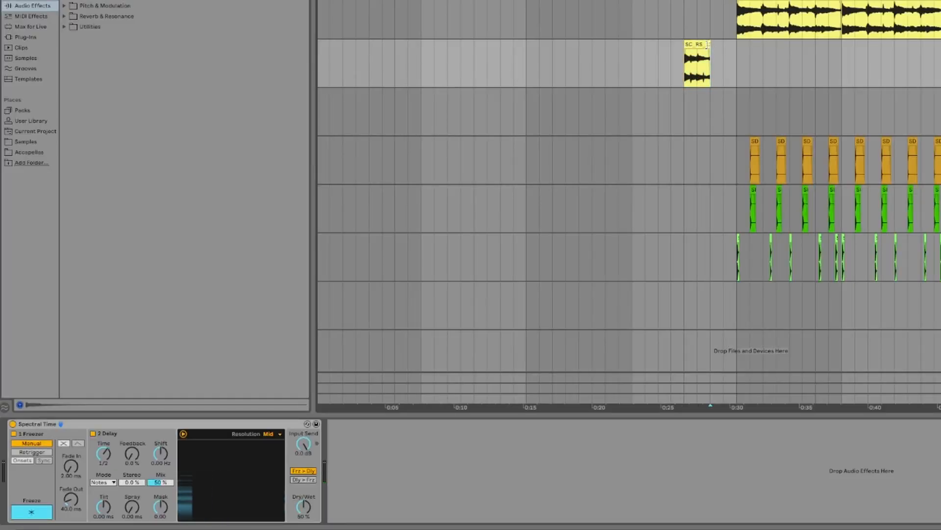
Toggle Spectral Time's manual Freeze on the intro guitar track and play the frozen sound.
{"action": "left_click", "coordinate": [32, 511]}
{"action": "key", "text": "space"}
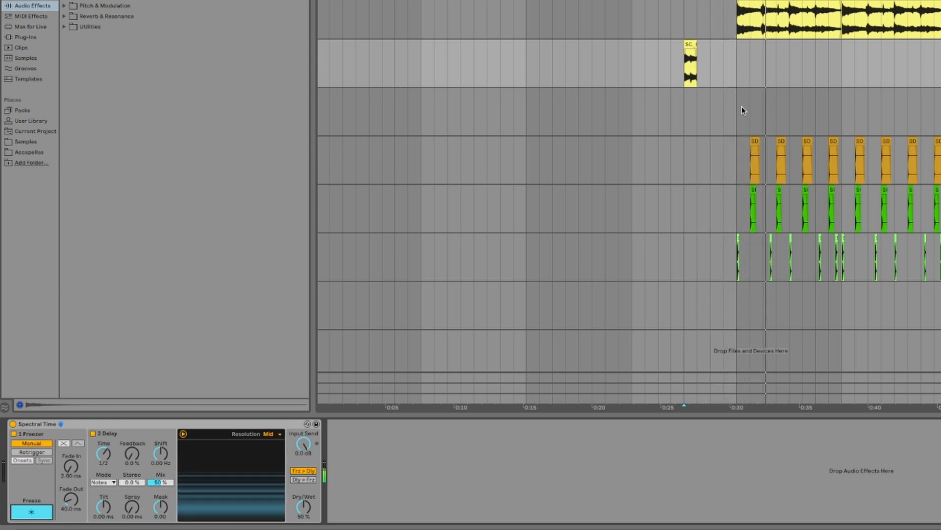
Record the intro from ahead of the trimmed guitar clip, toggling Spectral Time's Freeze to capture a frozen pad.
{"action": "left_click", "coordinate": [631, 64]}
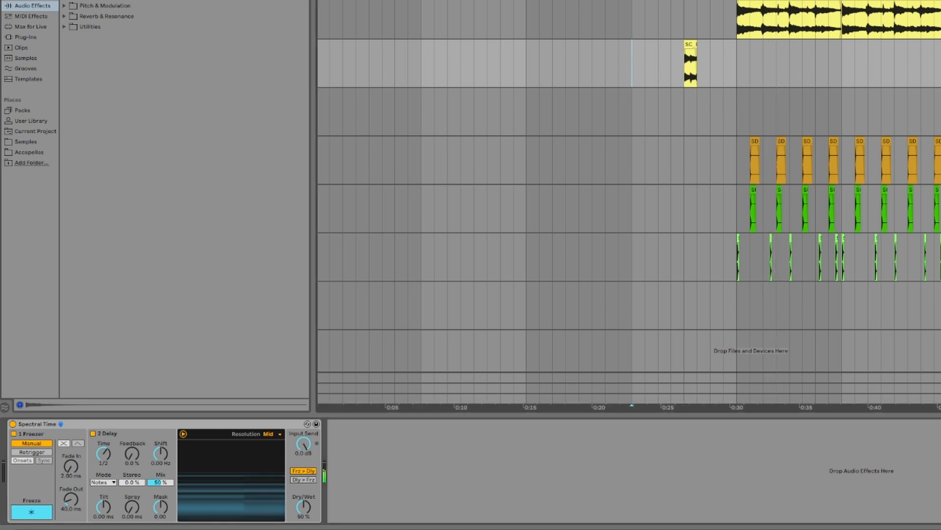
{"action": "key", "text": "F9"}
{"action": "left_click", "coordinate": [23, 513]}
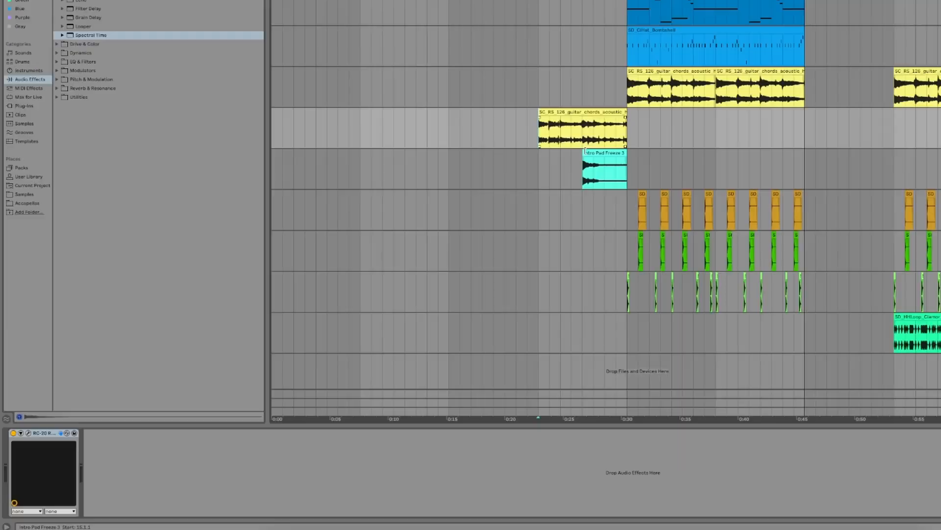
Open the Intro Pad Freeze 3 clip to show its sample and audio settings.
{"action": "double_click", "coordinate": [590, 151]}
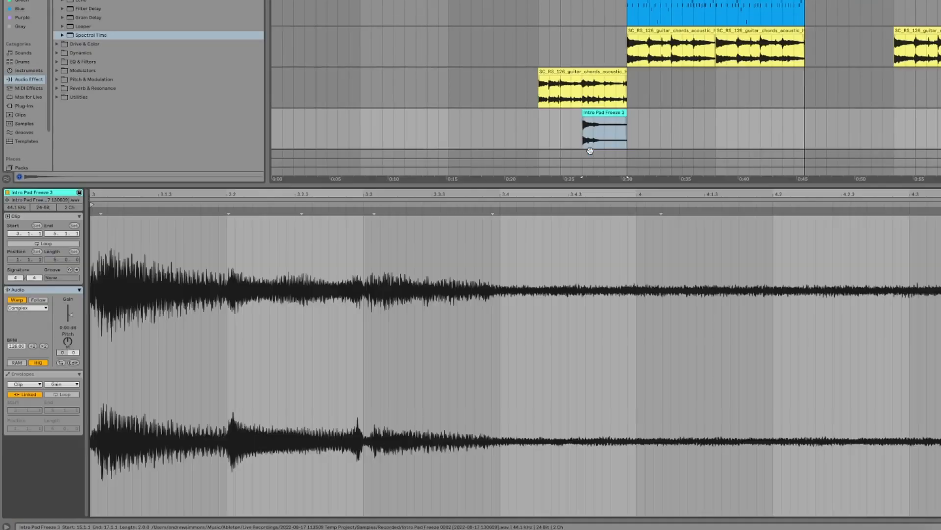